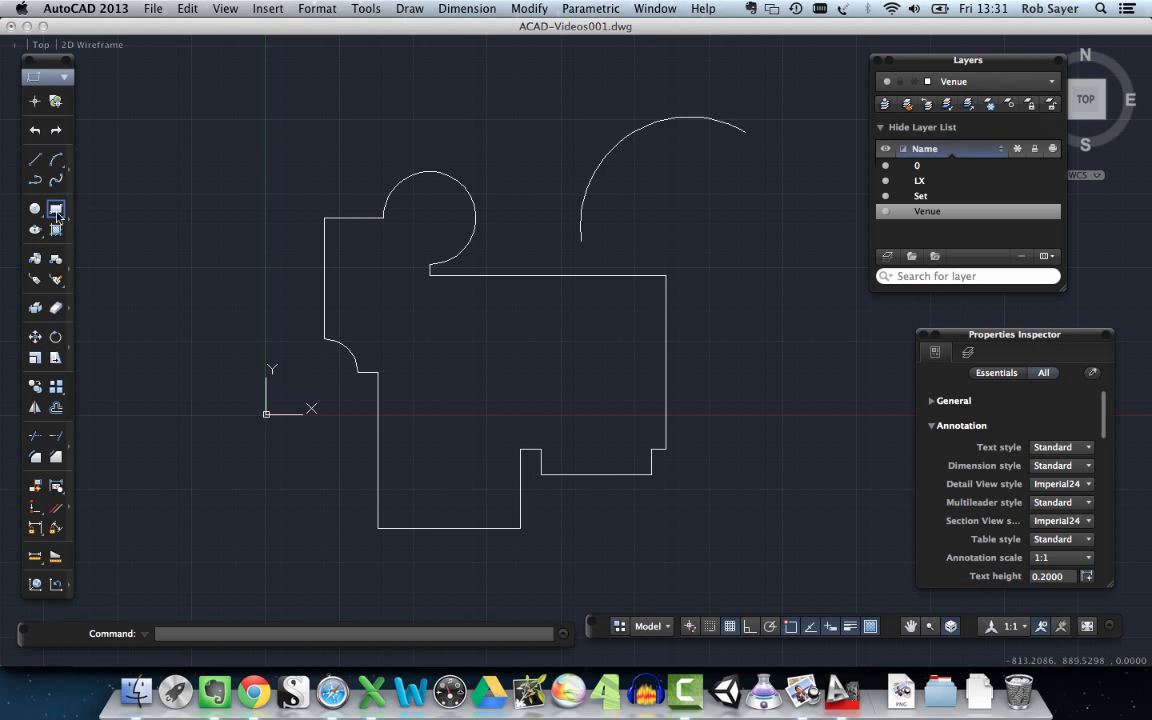
- Draw a long, thin horizontal rectangle above the floor plan outline
left_click(56, 211)
left_click(365, 82)
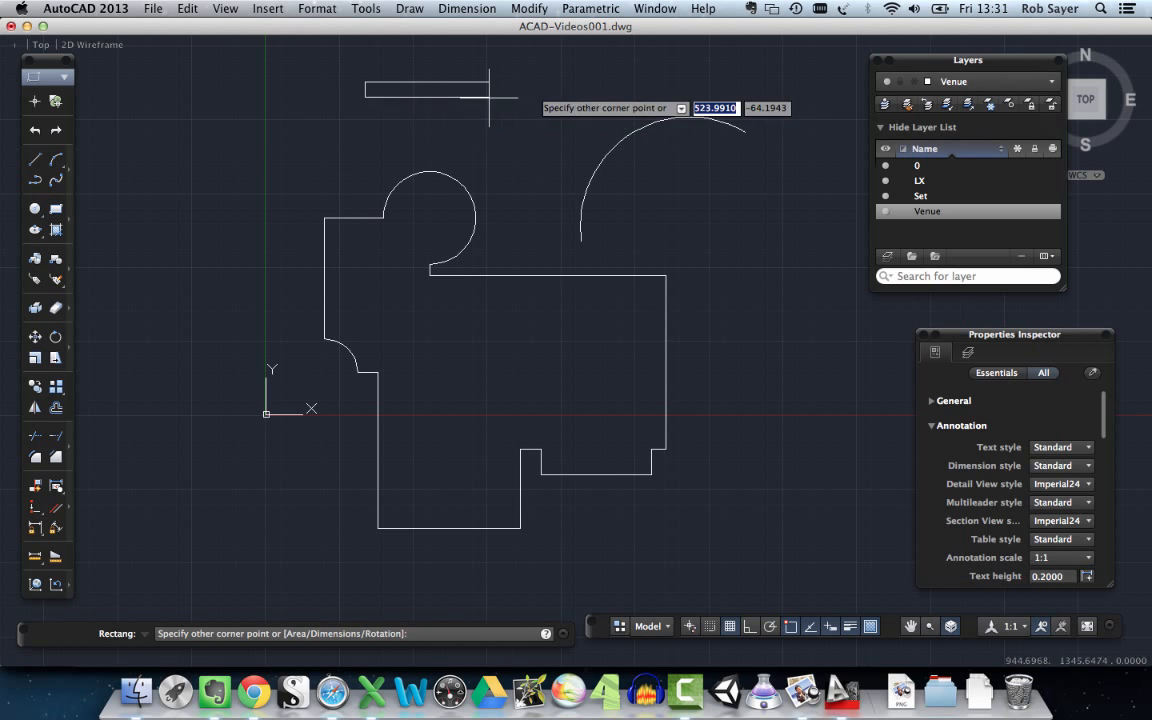
left_click(620, 88)
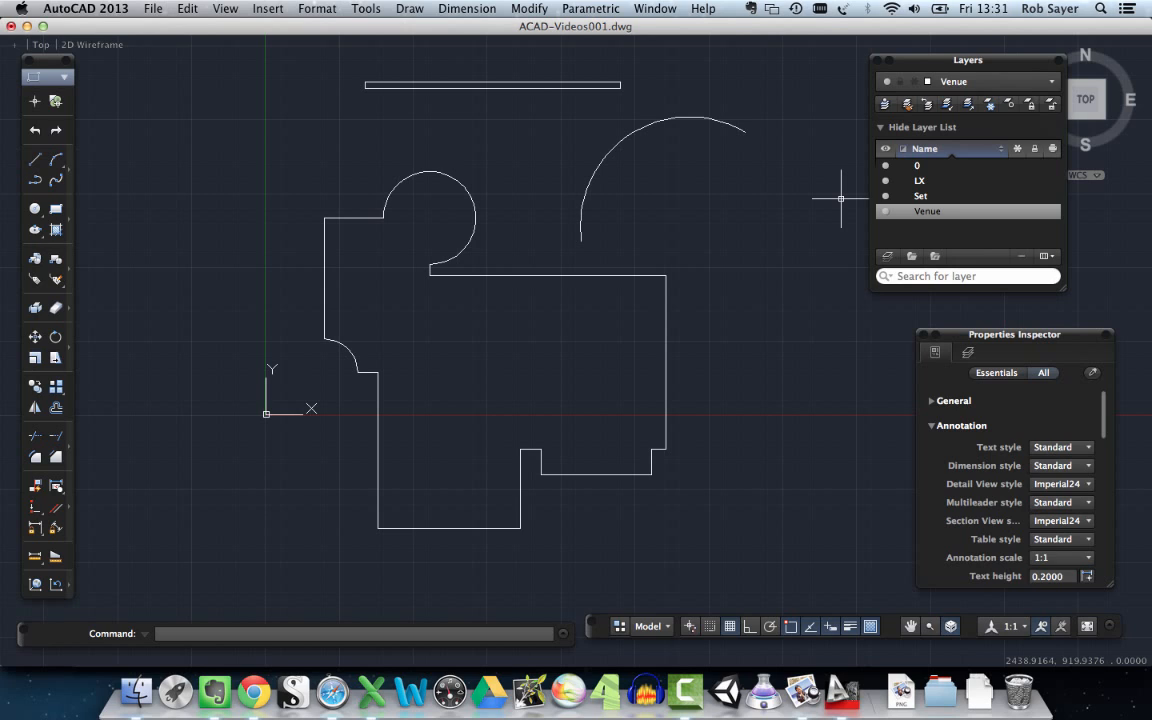
- Offset the large arc 30 units to its outer side
type("off")
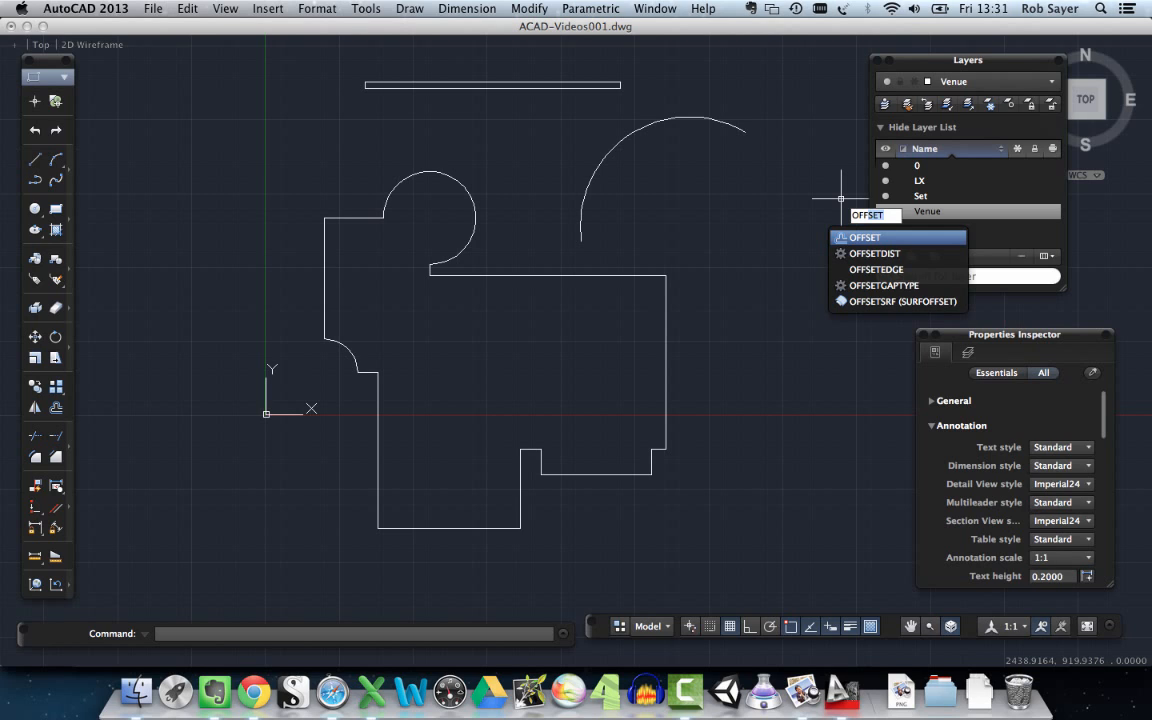
key("Return")
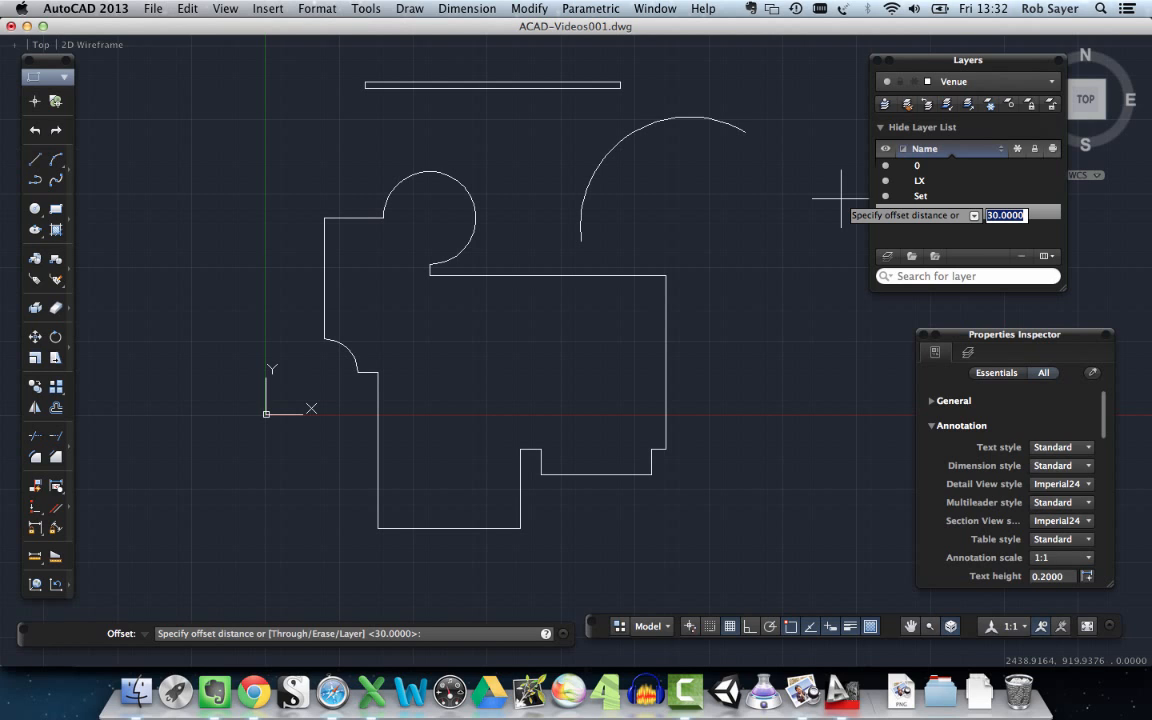
key("Return")
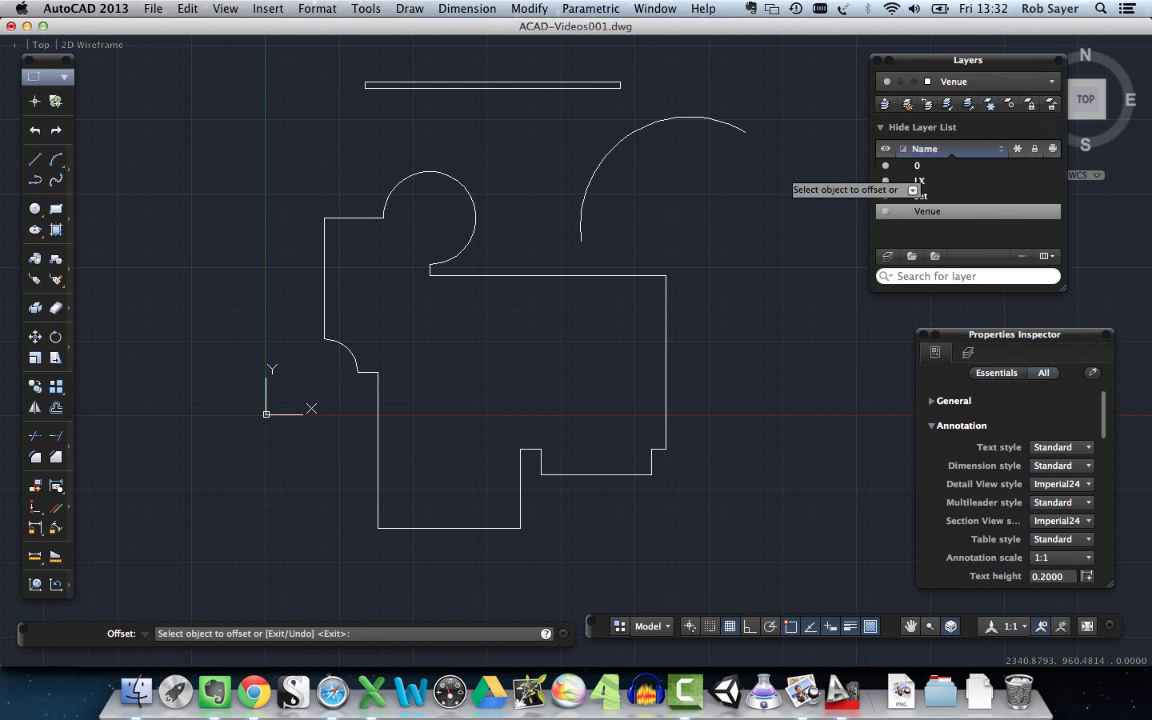
left_click(676, 118)
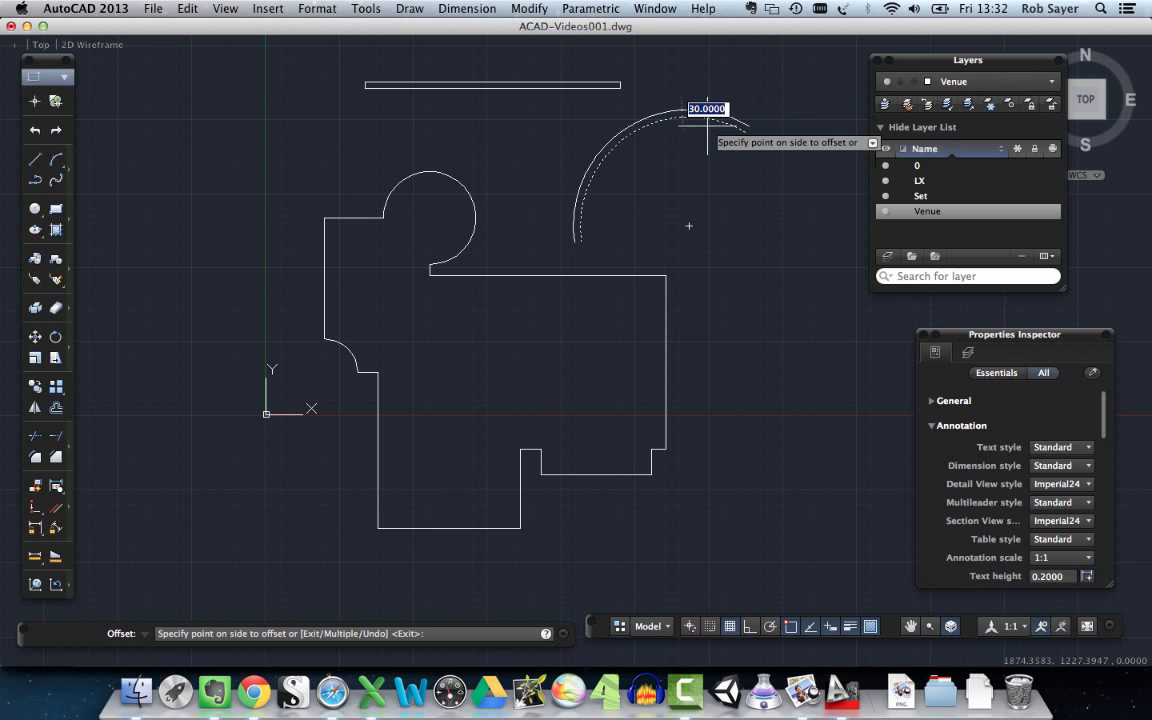
left_click(690, 106)
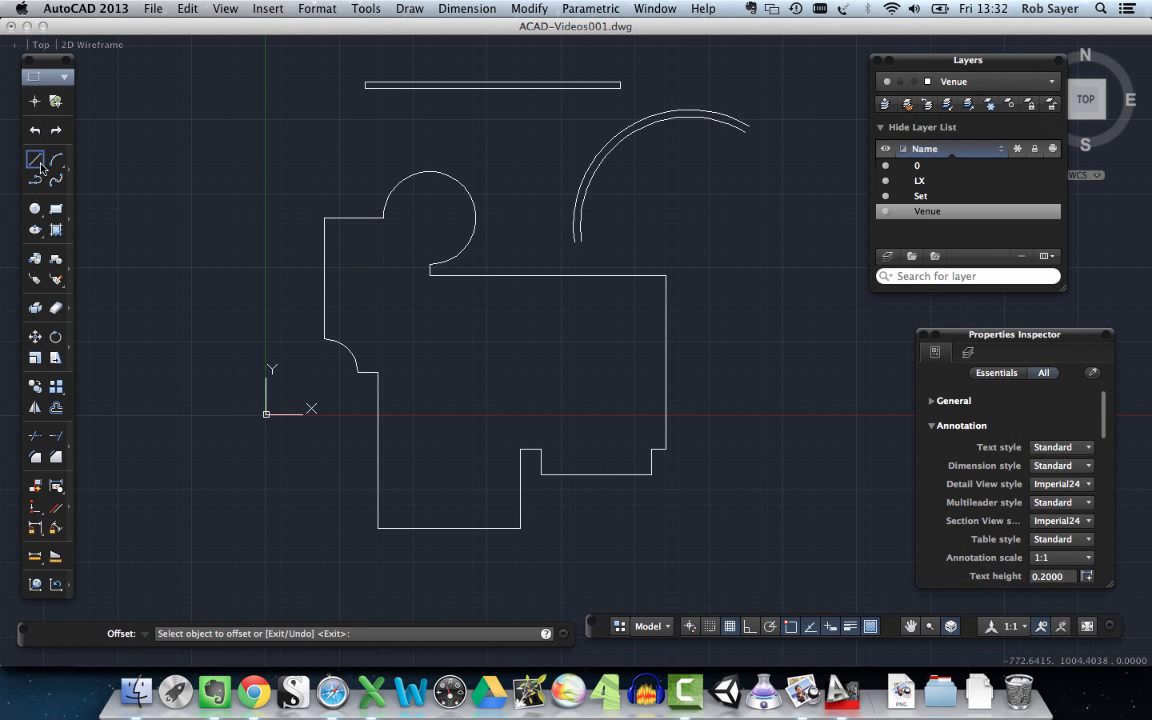
- Draw a line closing the lower ends of the two arcs
left_click(41, 167)
scroll(600, 247, "up", 5)
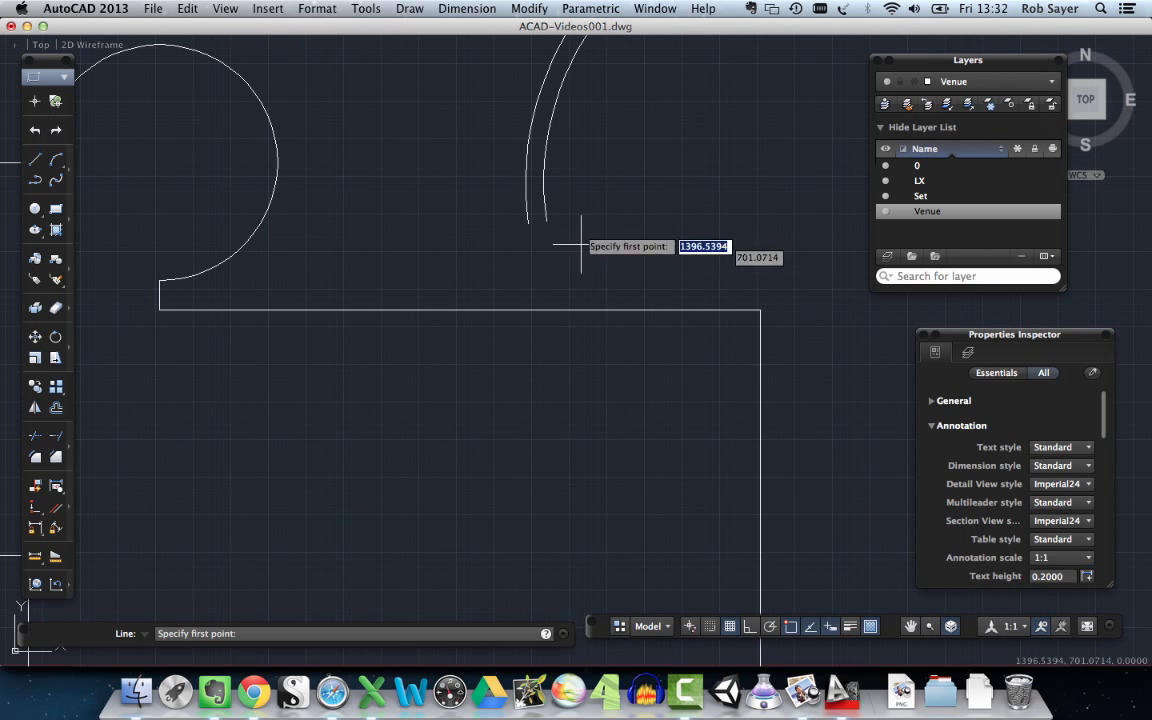
left_click(530, 225)
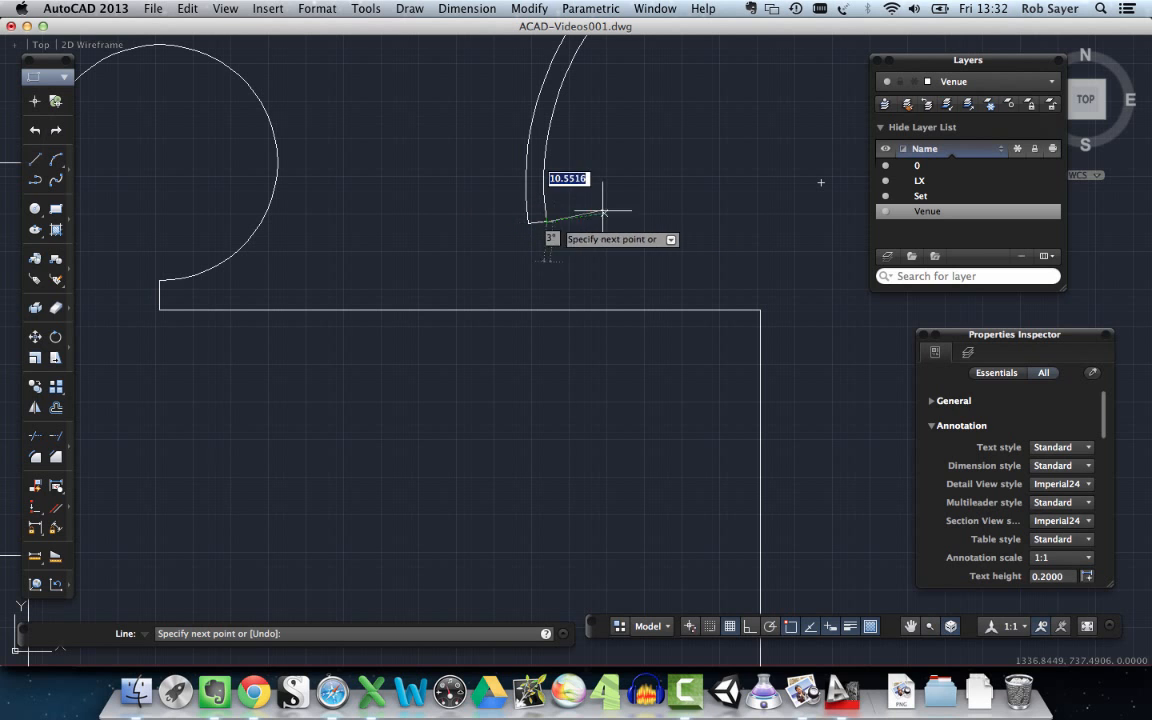
scroll(603, 211, "down", 5)
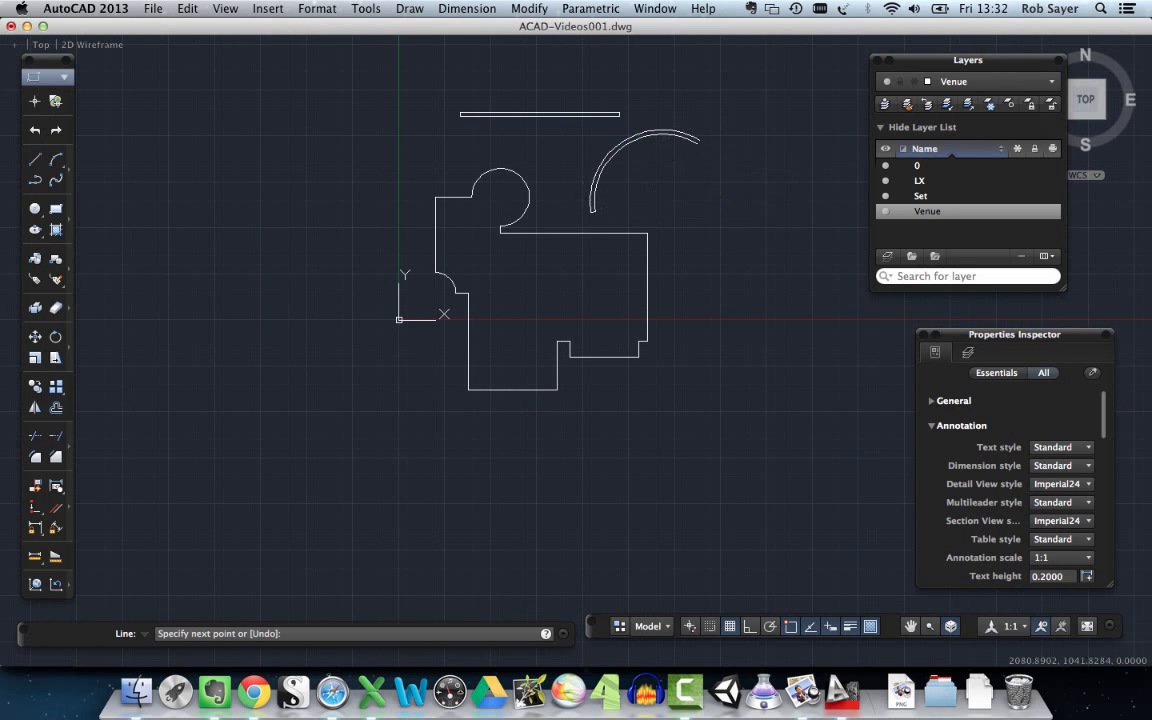
key("Escape")
- Draw a line closing the upper ends of the two arcs
scroll(699, 145, "up", 5)
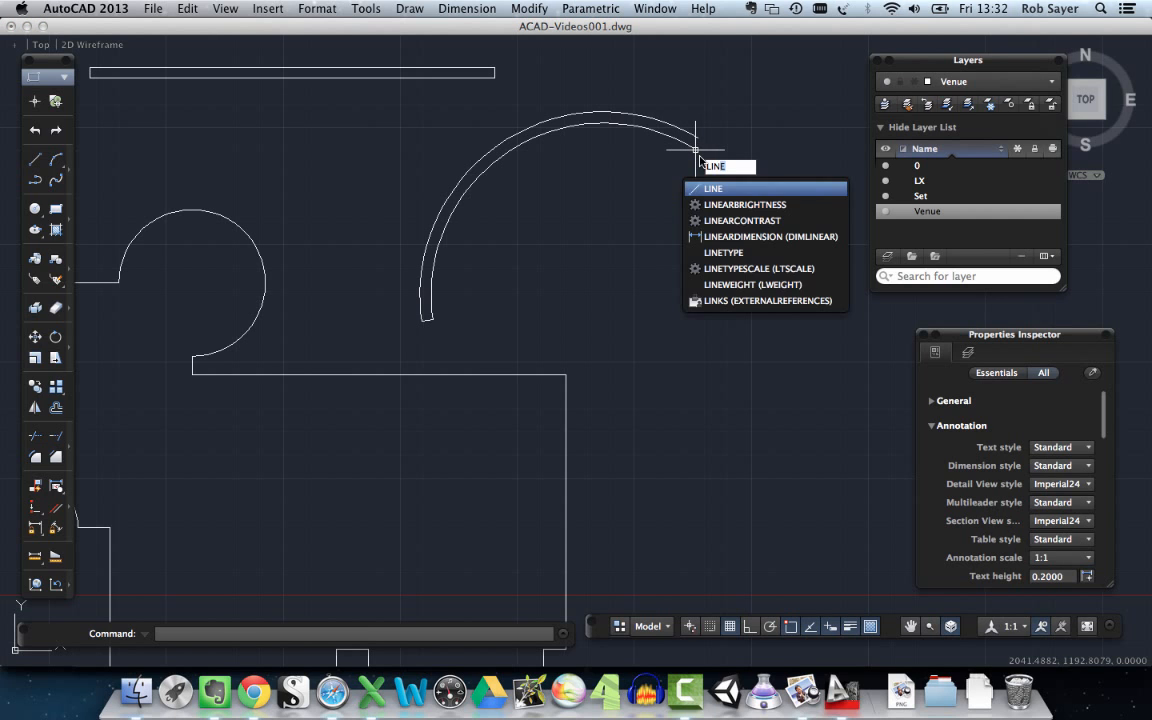
key("Return")
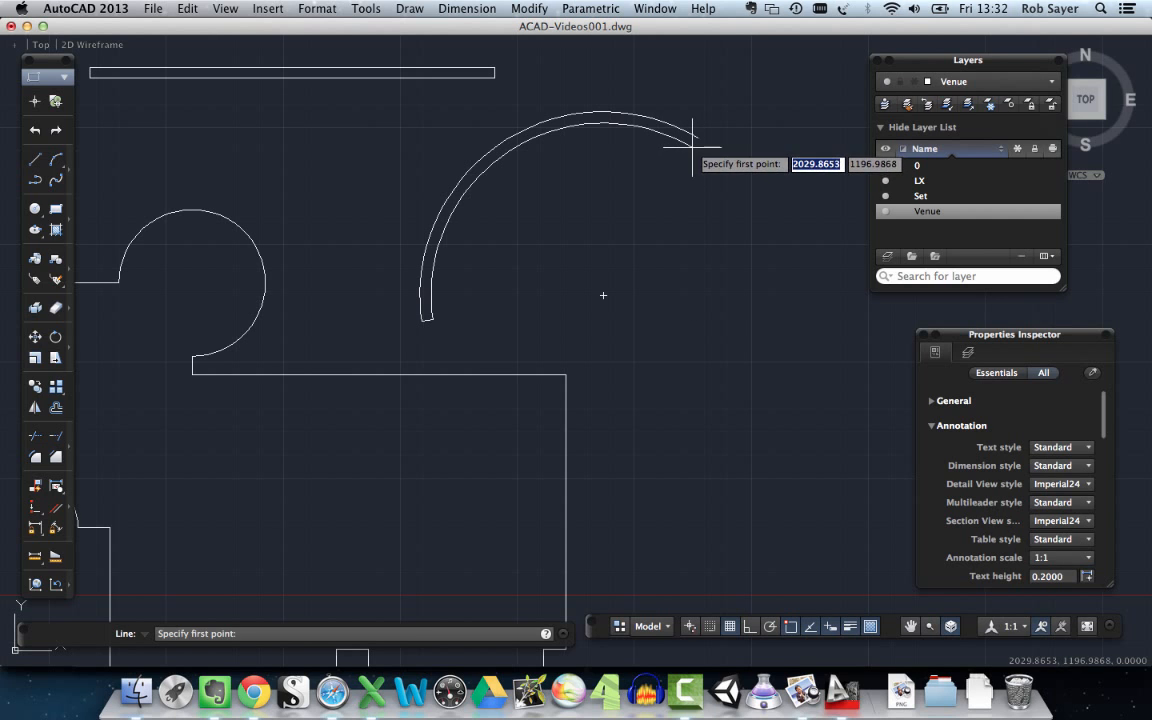
left_click(694, 138)
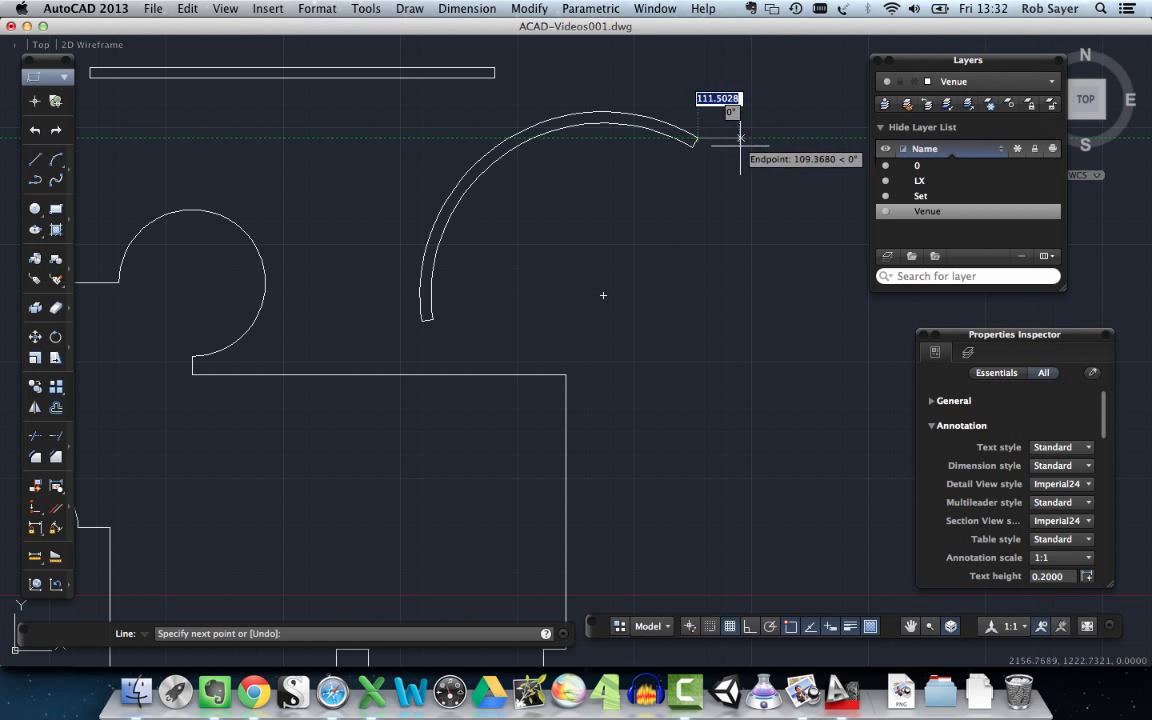
key("Escape")
scroll(633, 232, "down", 4)
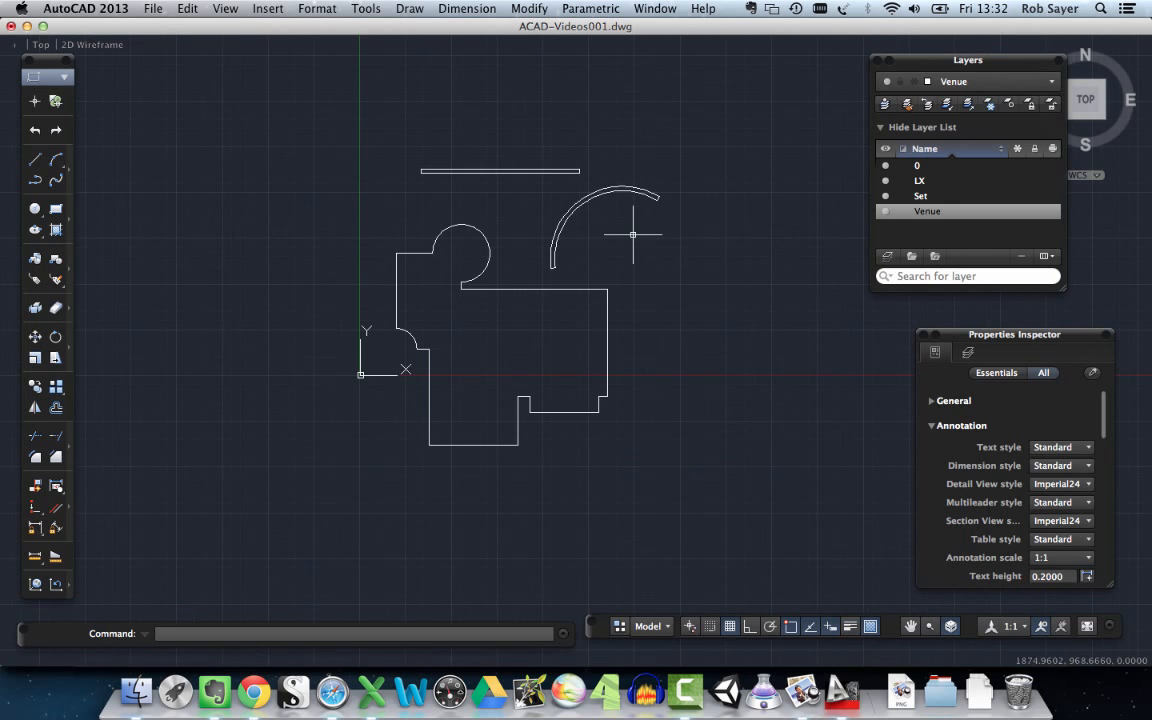
- Examine the properties of the inner and outer arcs
scroll(593, 224, "up", 4)
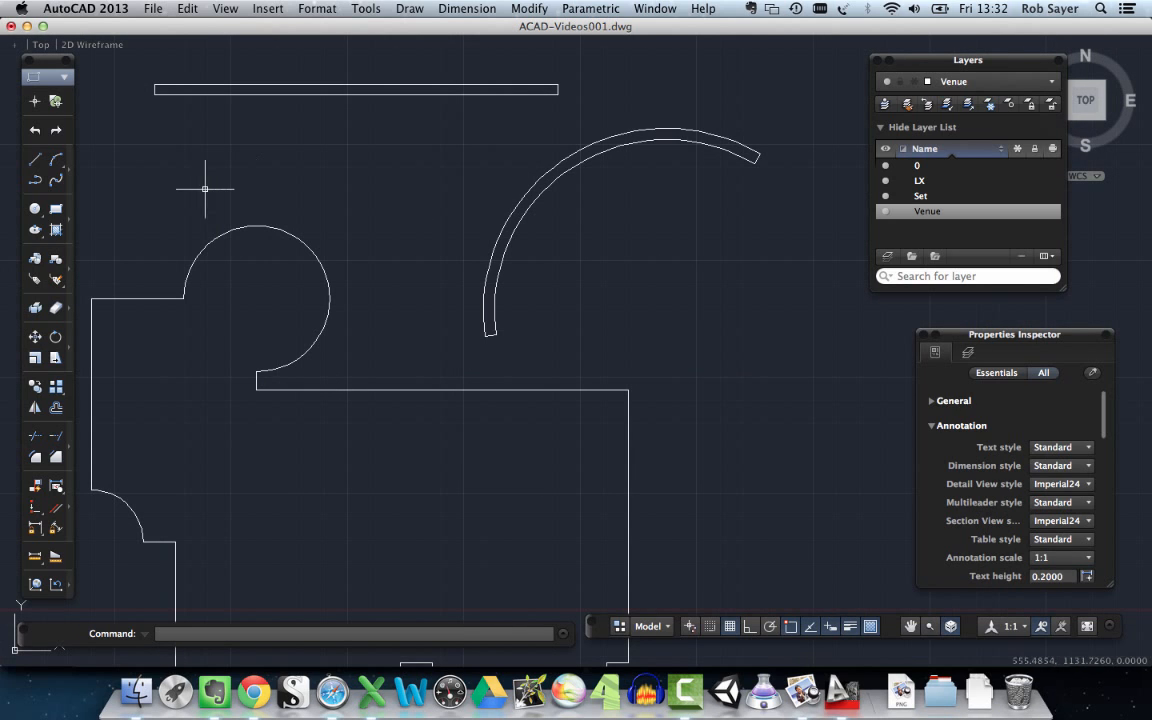
left_click(543, 172)
left_click(548, 170)
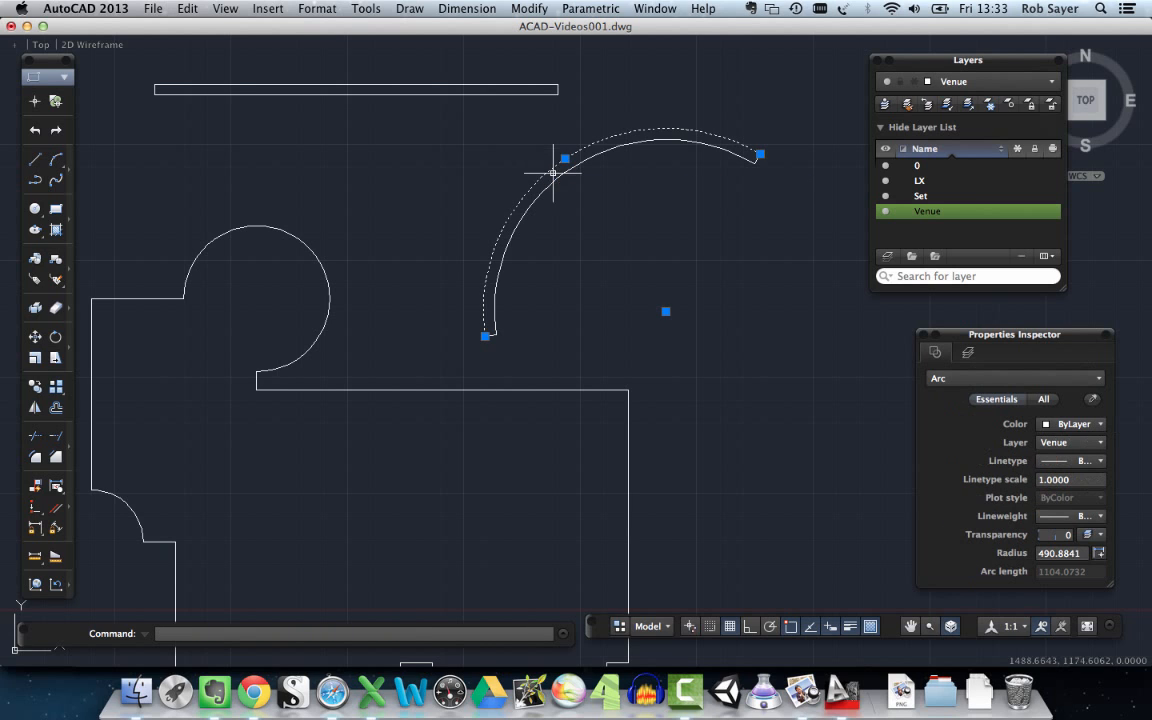
left_click(562, 175)
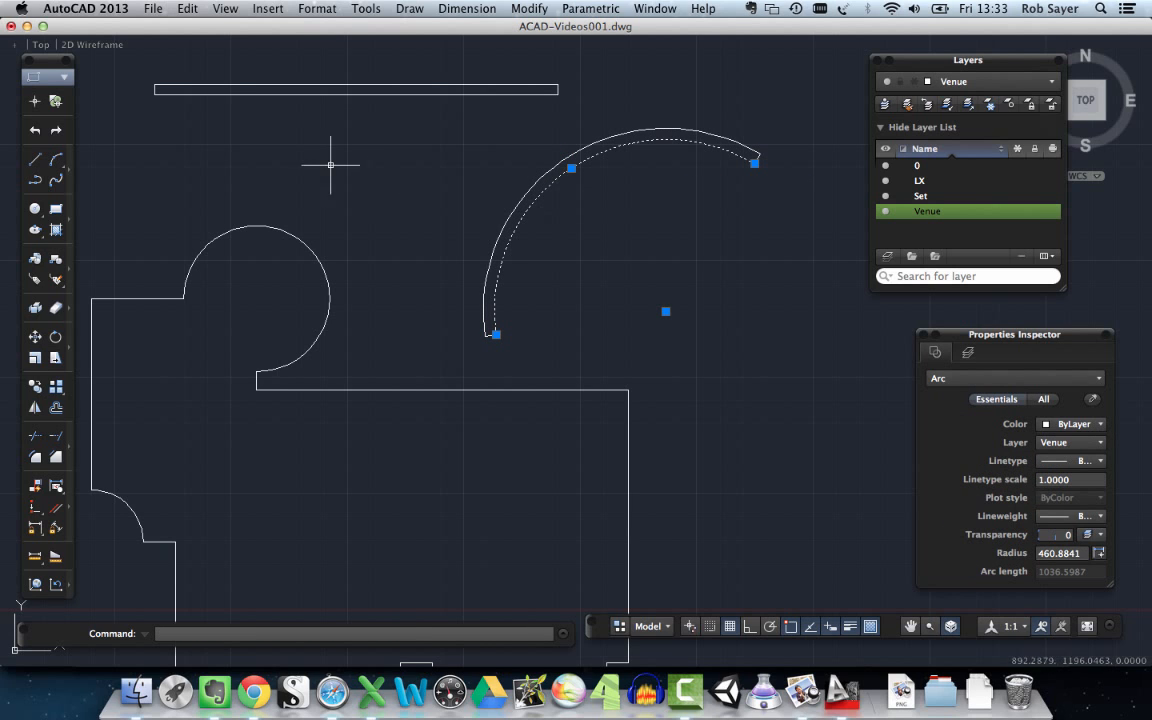
left_click(441, 177)
key("Escape")
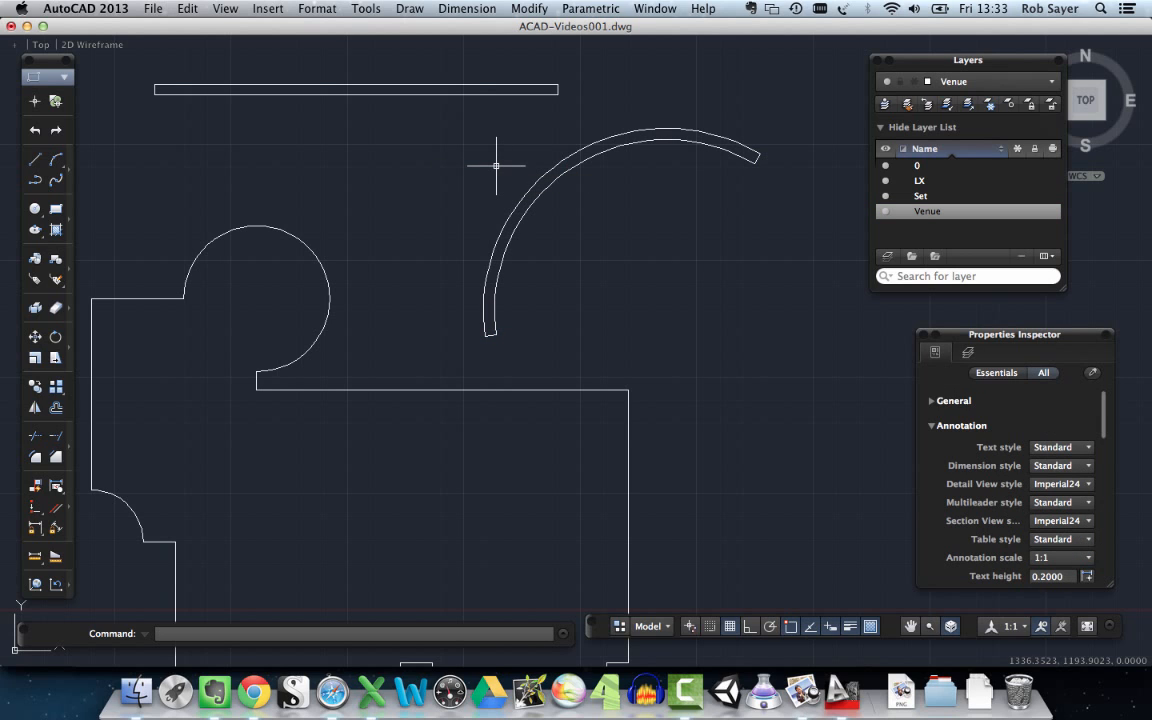
- Join the two arcs and their closing lines into a single polyline
type("join")
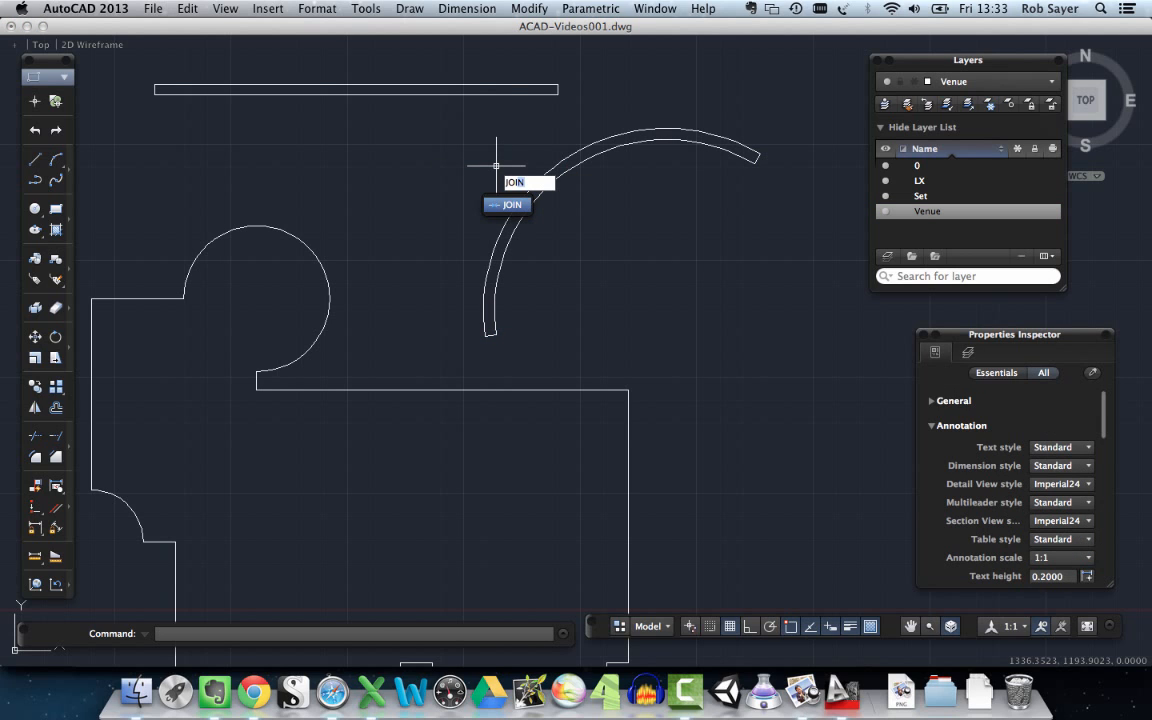
key("Return")
left_click(466, 350)
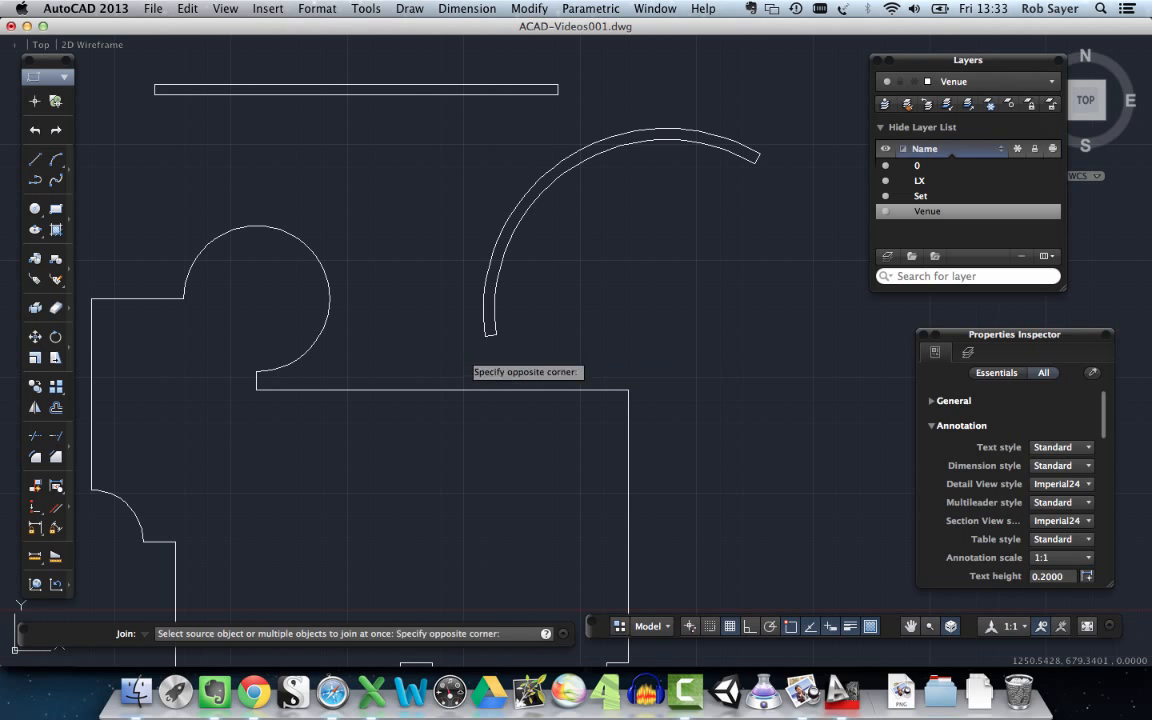
left_click(804, 110)
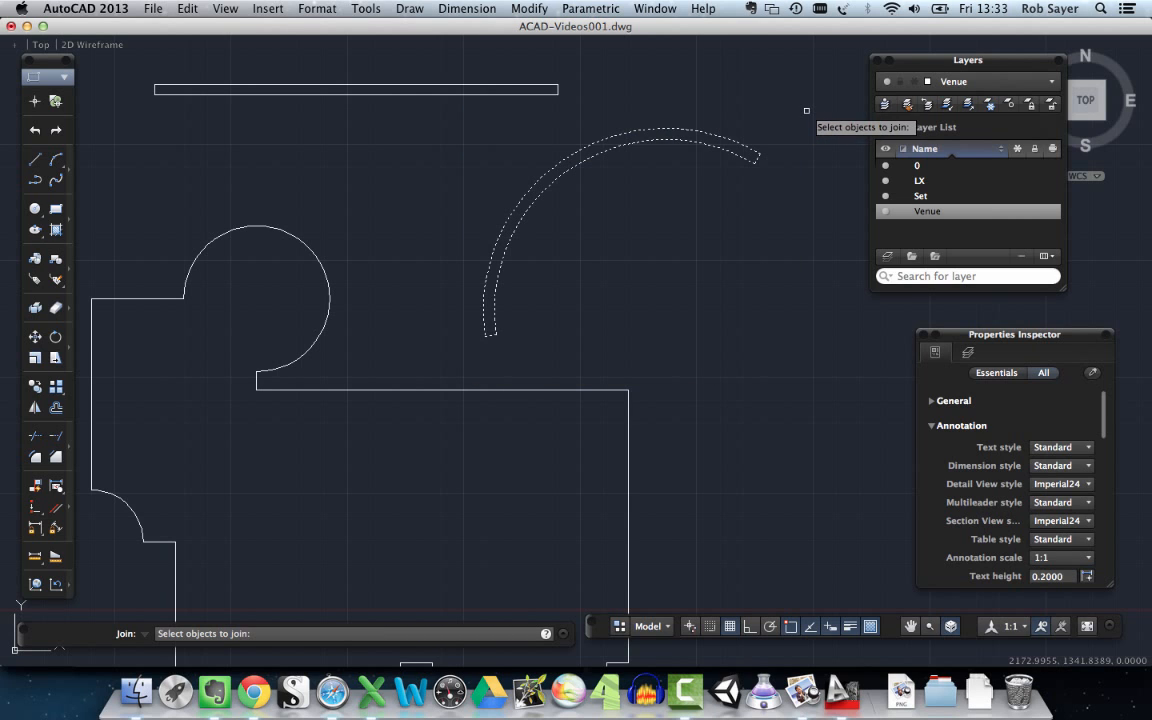
key("Return")
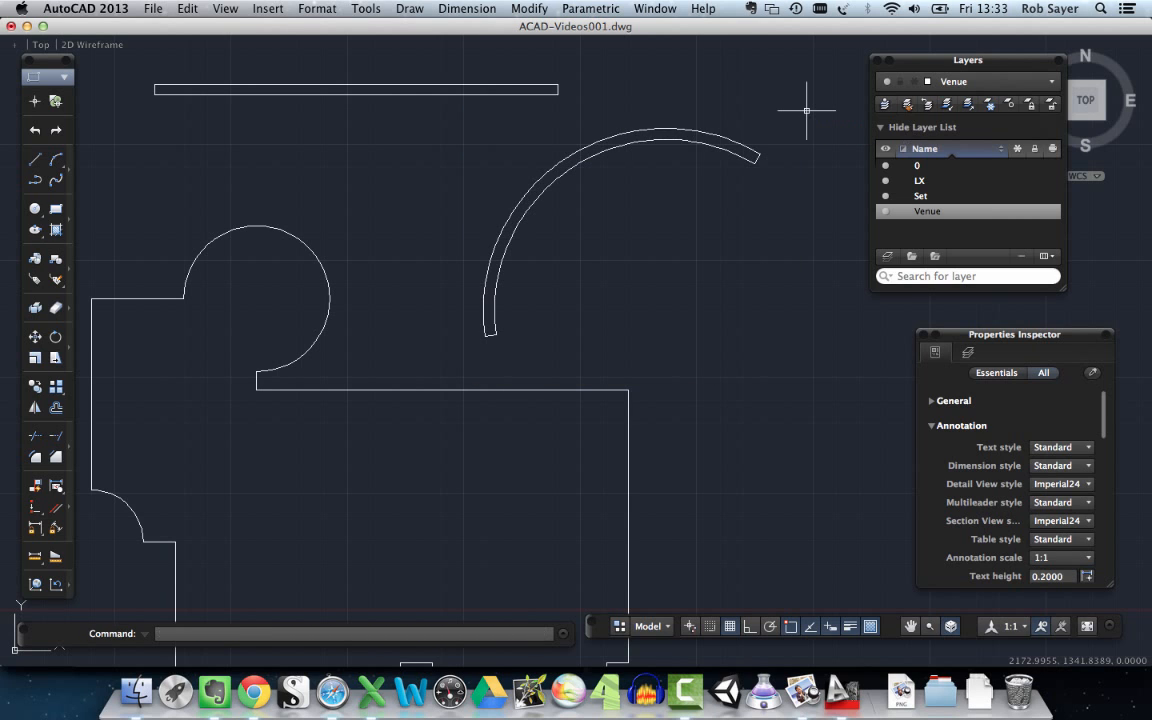
left_click(748, 160)
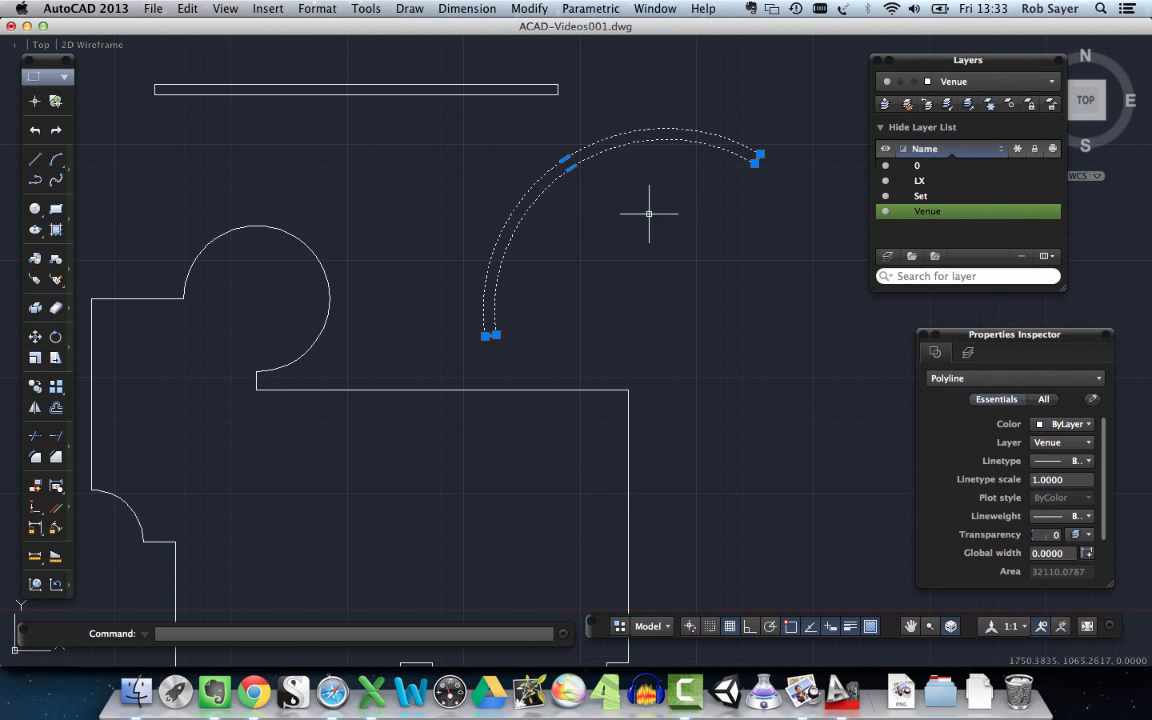
key("Escape")
- Offset the floor plan outline 30 units to the inside
scroll(659, 262, "down", 4)
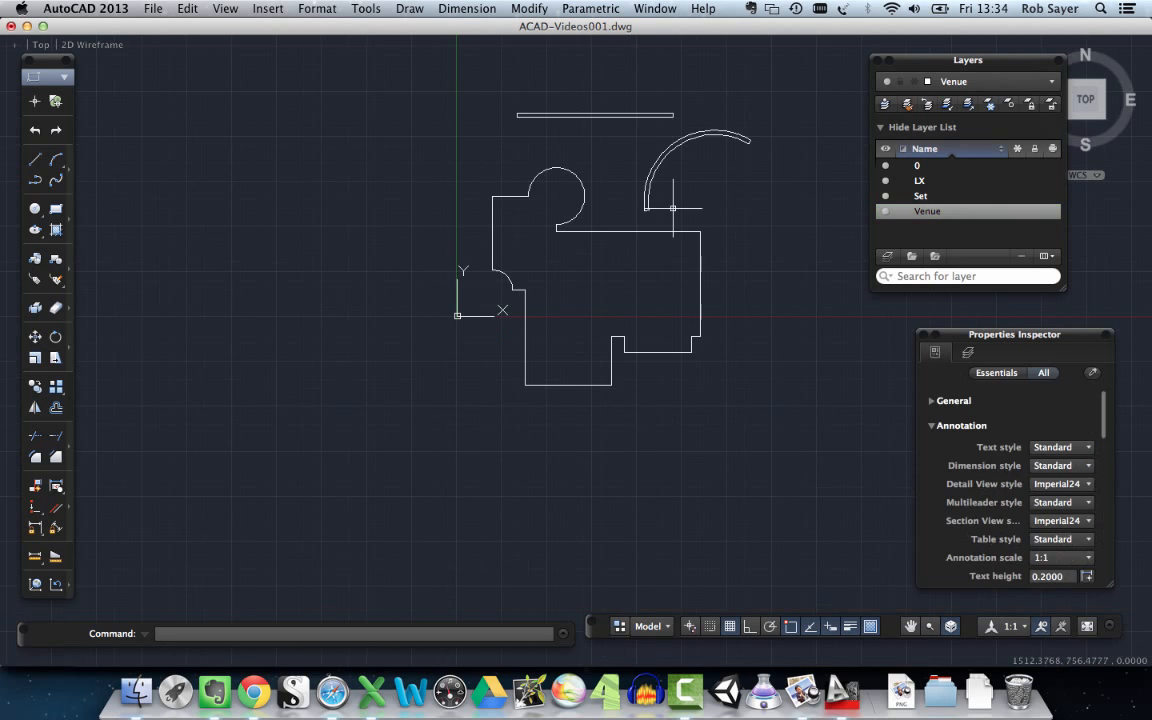
scroll(660, 300, "up", 3)
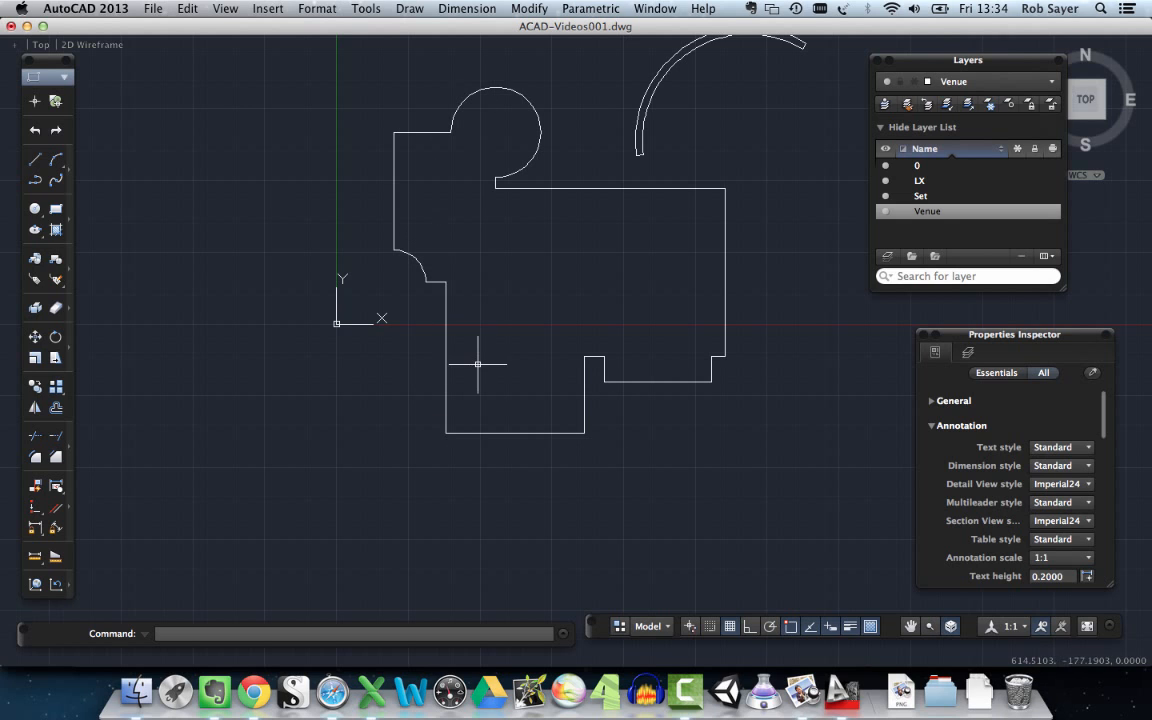
left_click(443, 285)
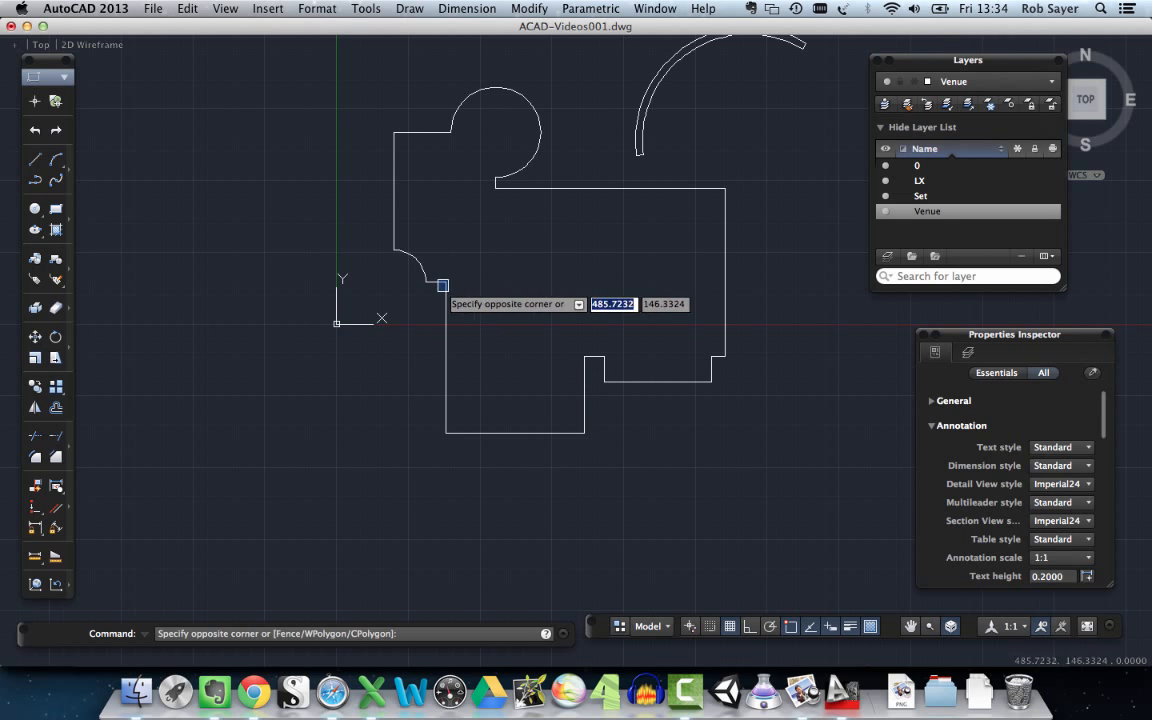
left_click(443, 283)
type("o")
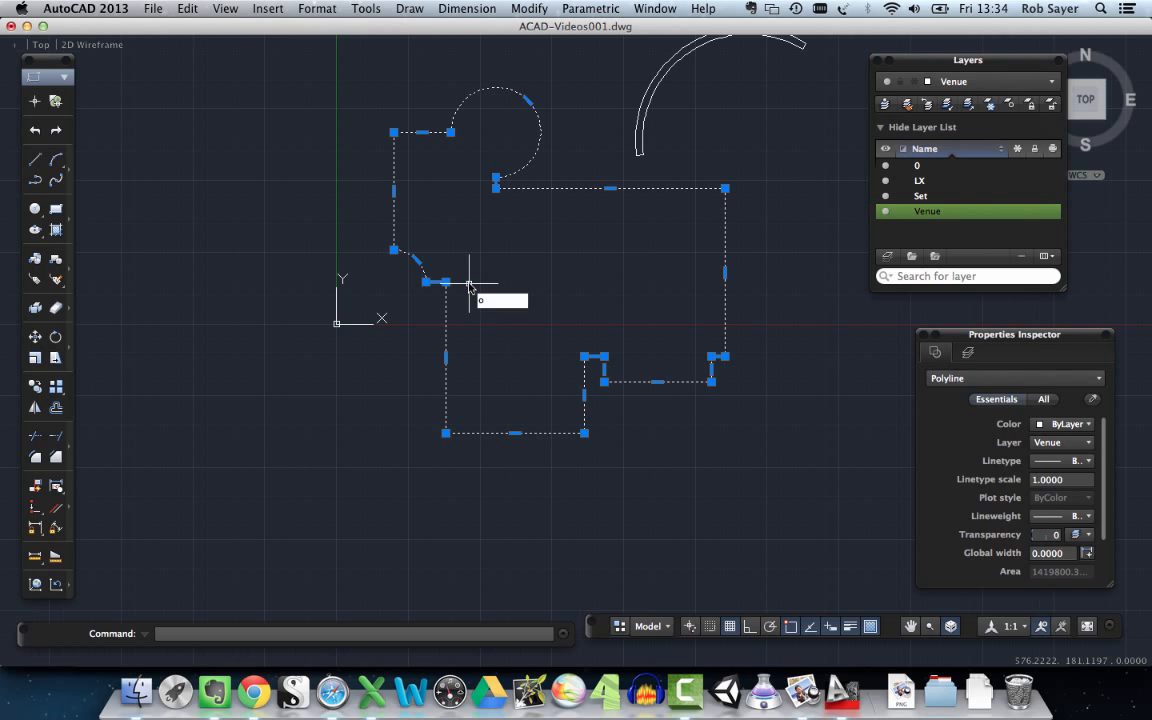
type("ffset")
key("Return")
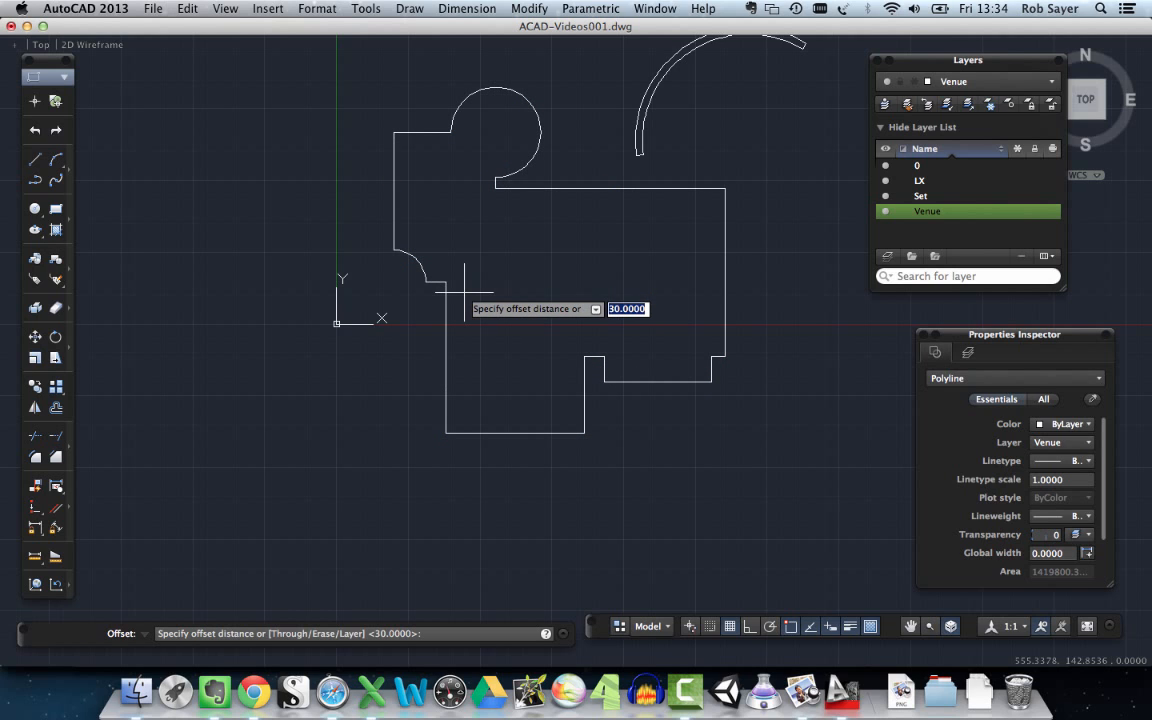
key("Return")
left_click(464, 291)
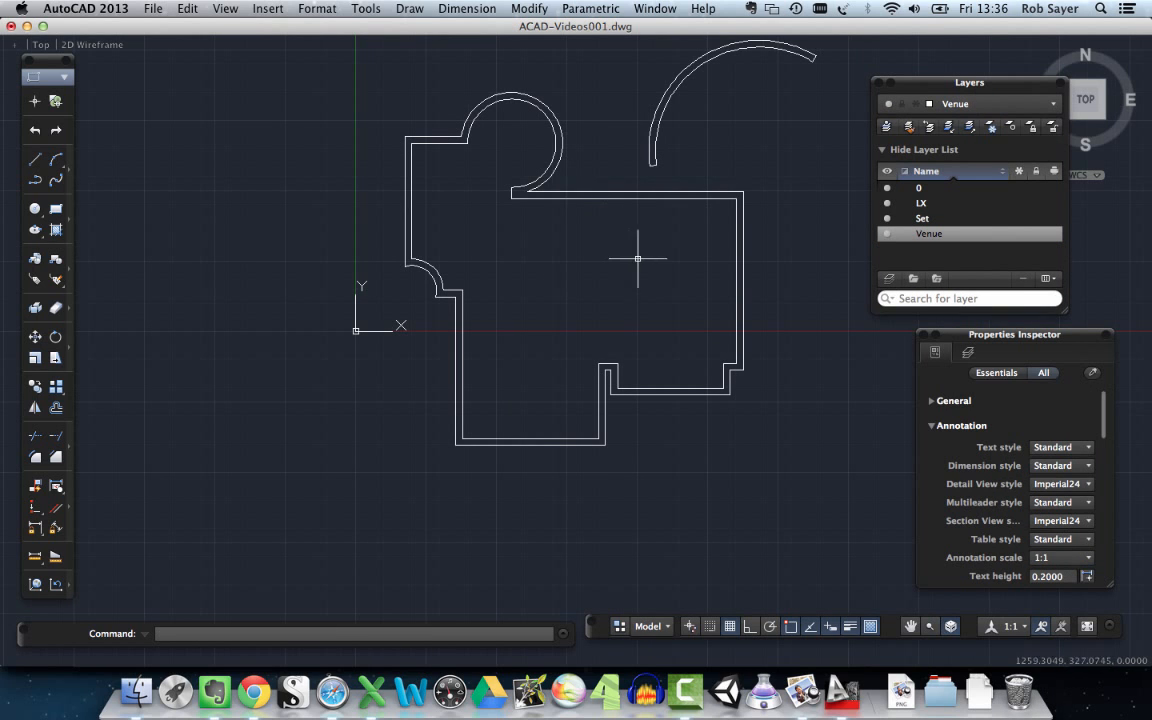
left_click(452, 290)
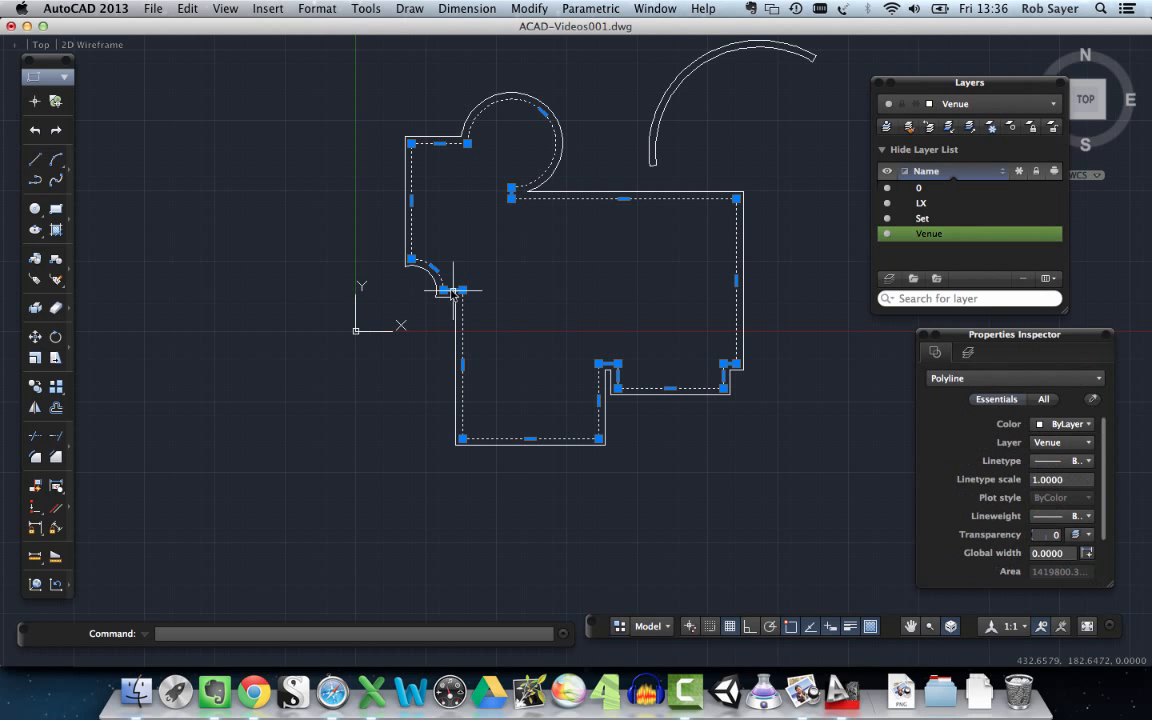
mouse_move(450, 290)
left_click(600, 283)
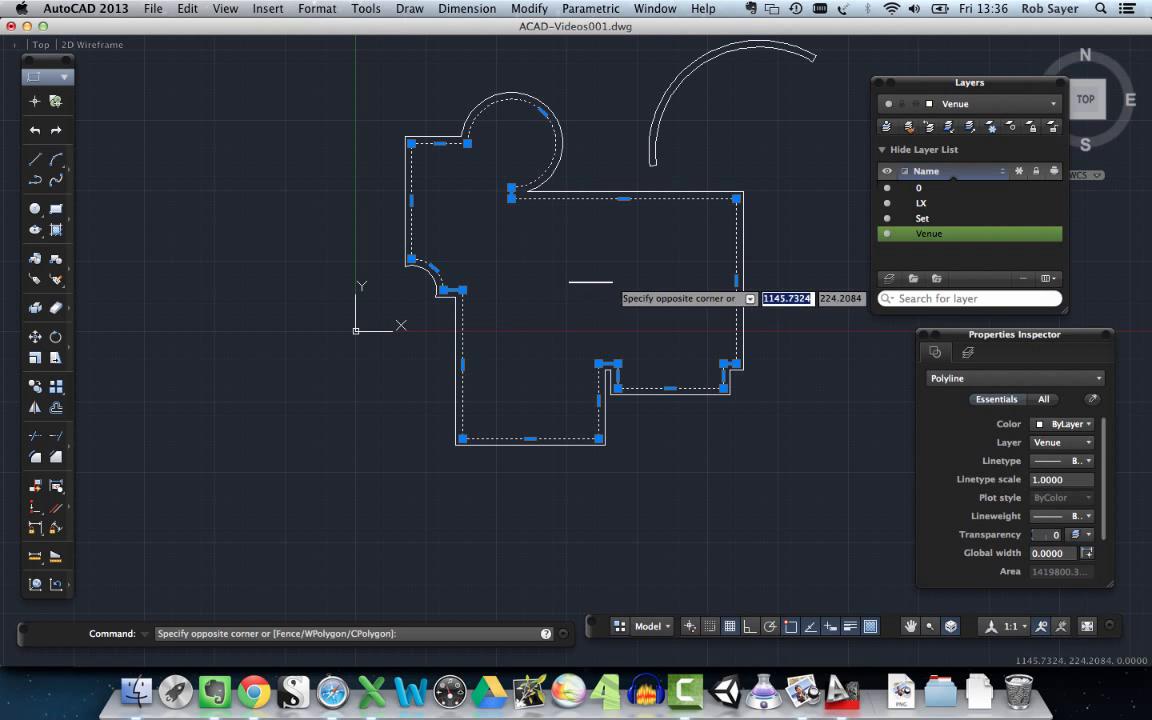
key("Escape")
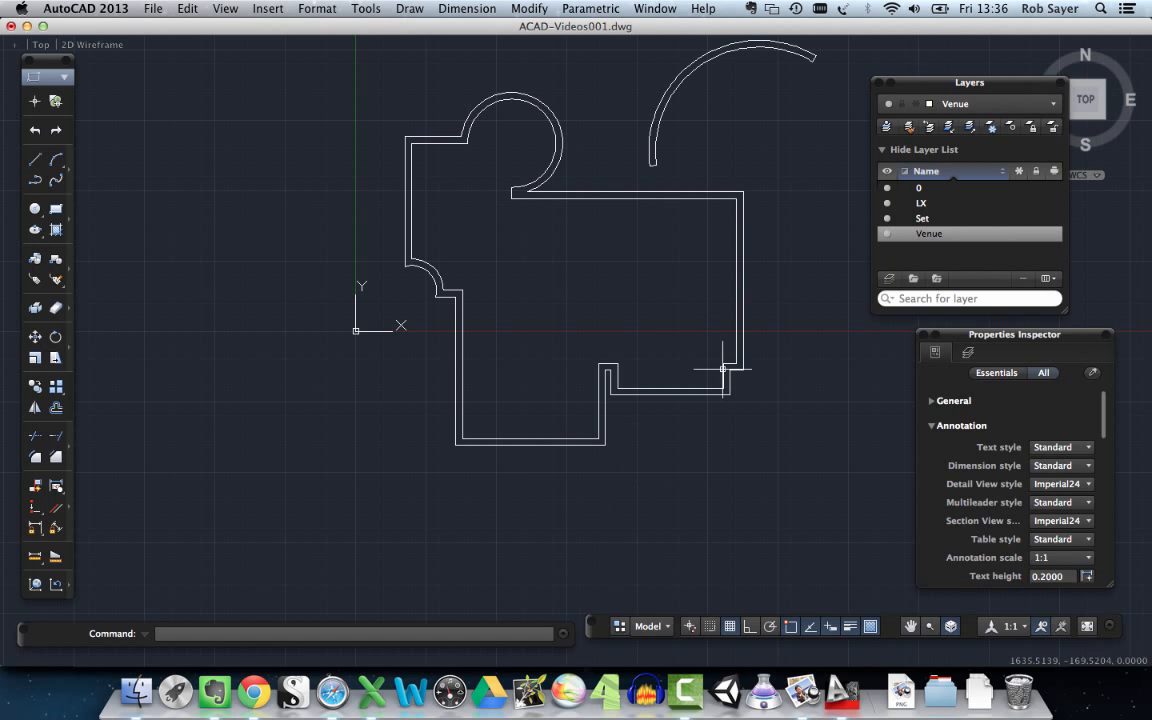
middle_click_drag(778, 268, 735, 347)
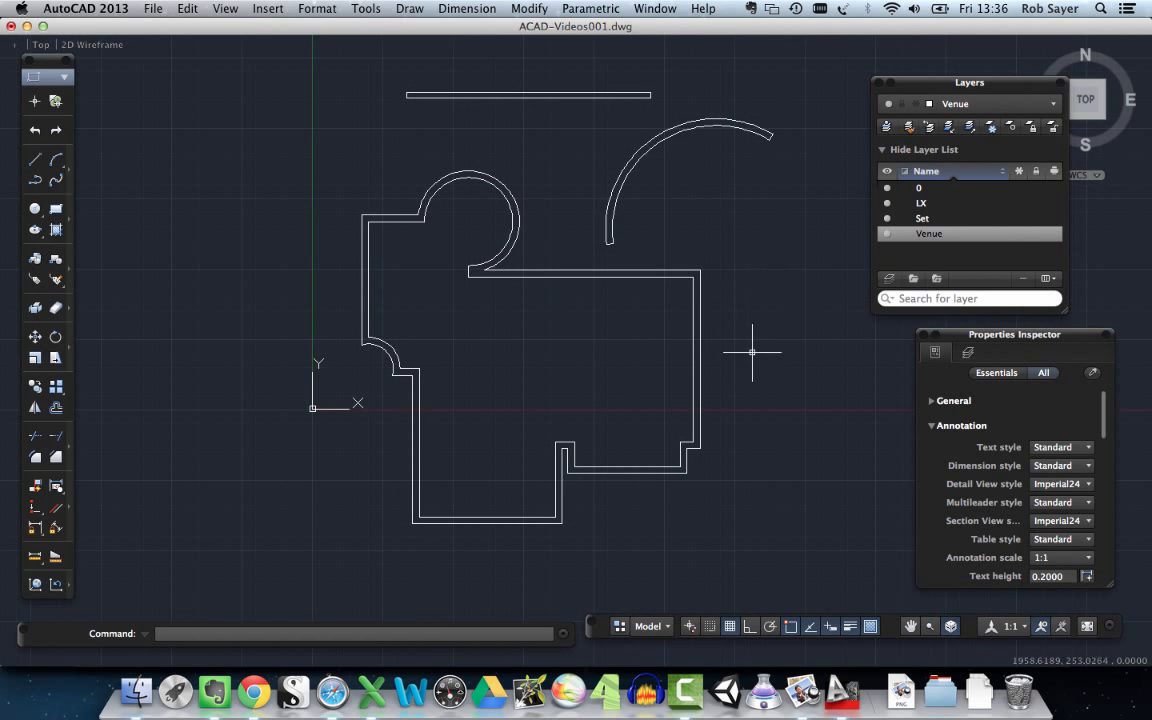